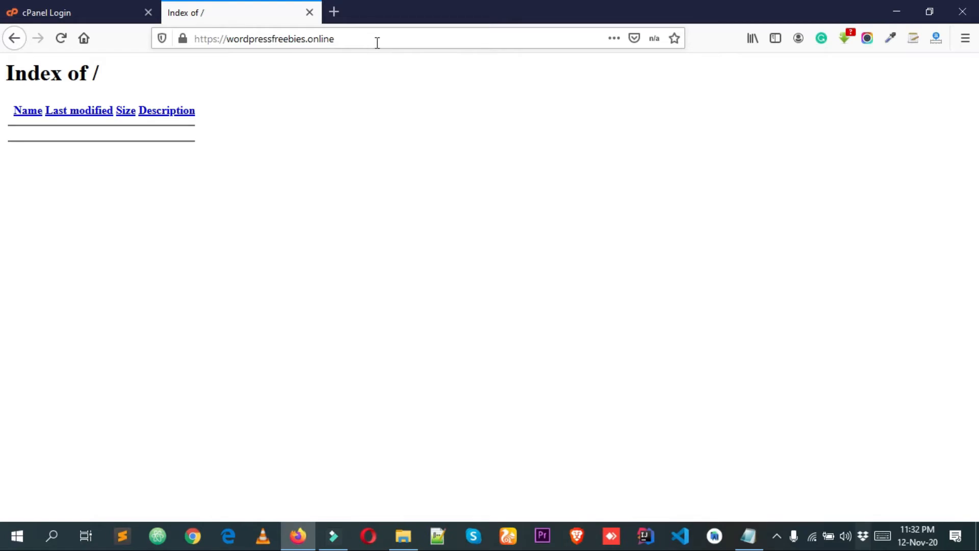
Load wordpressfreebies.online/cpanel in Firefox to reach the cPanel login page
left_click(356, 40)
left_click(397, 39)
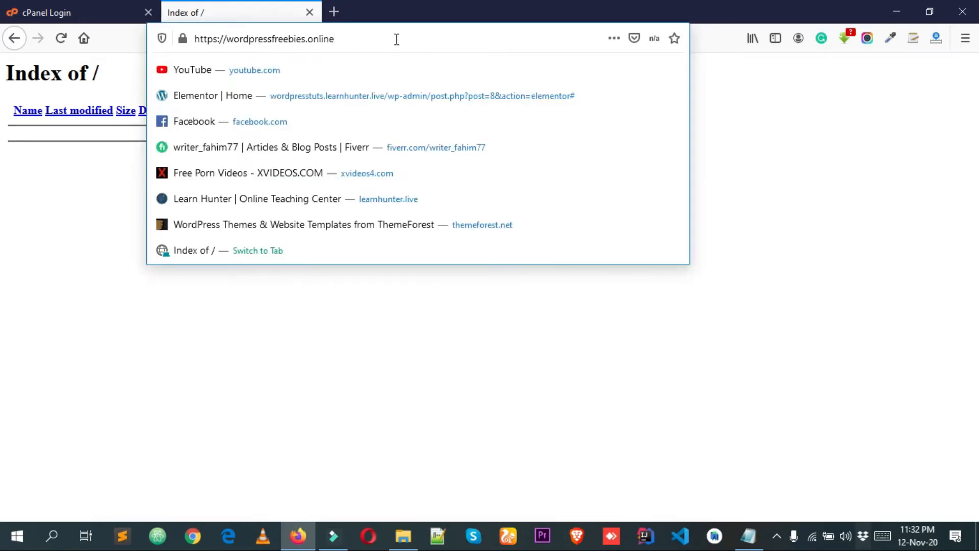
type("/")
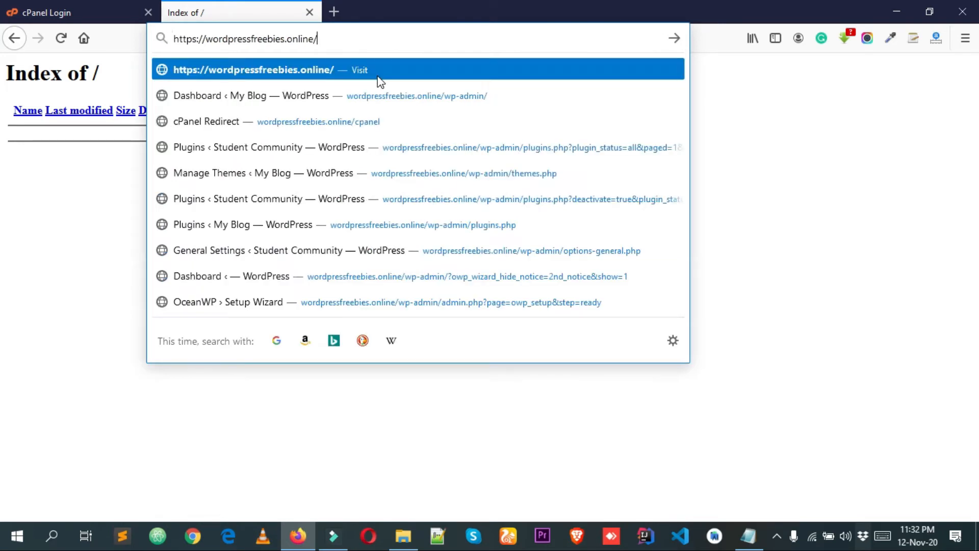
type("cpanel")
key("Return")
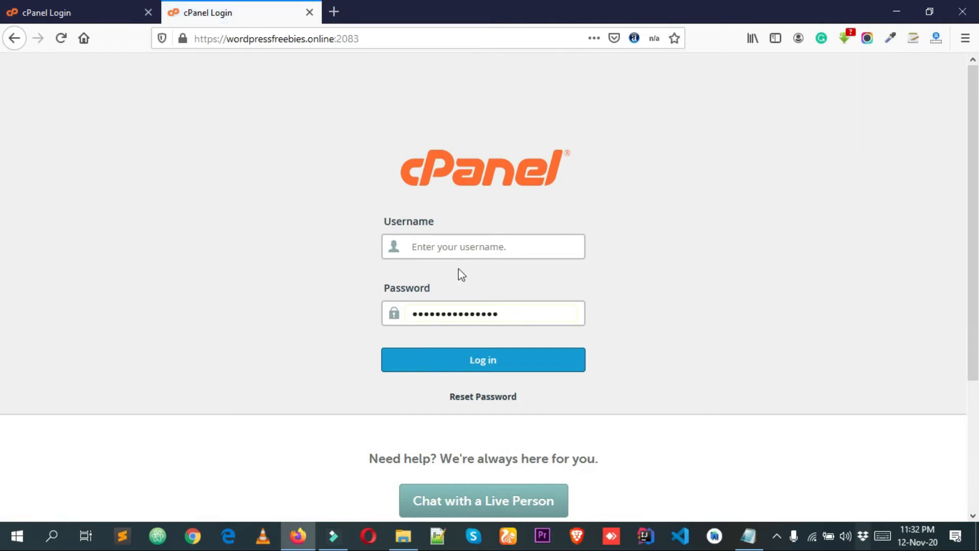
Clear the remembered password, enter the cPanel account credentials and log in
scroll(434, 265, "down", 2)
scroll(459, 247, "up", 2)
left_click_drag(499, 314, 145, 315)
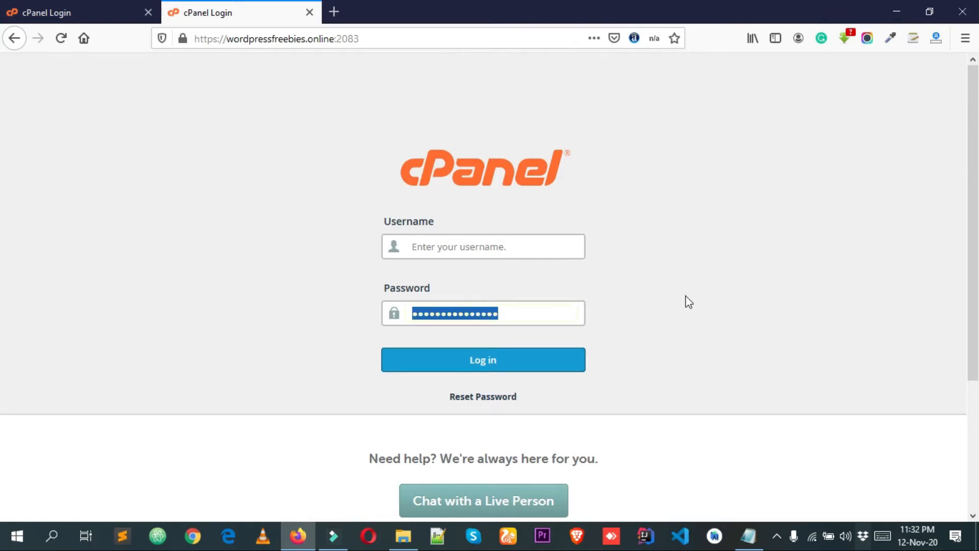
key("BackSpace")
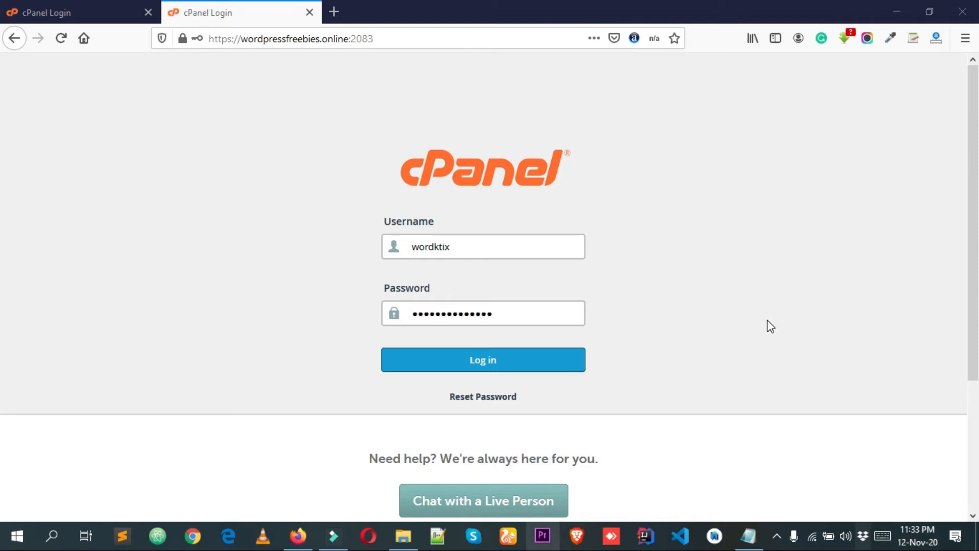
left_click(768, 321)
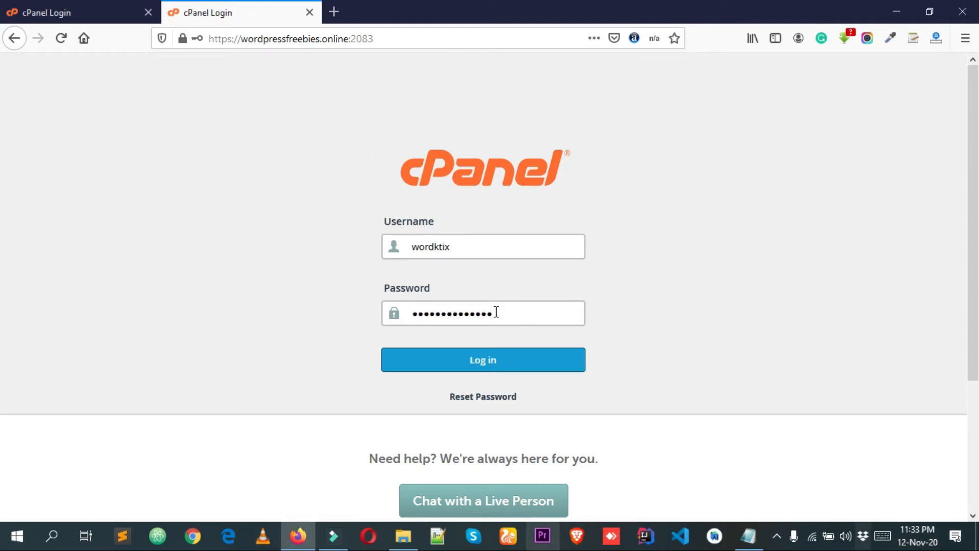
left_click(491, 362)
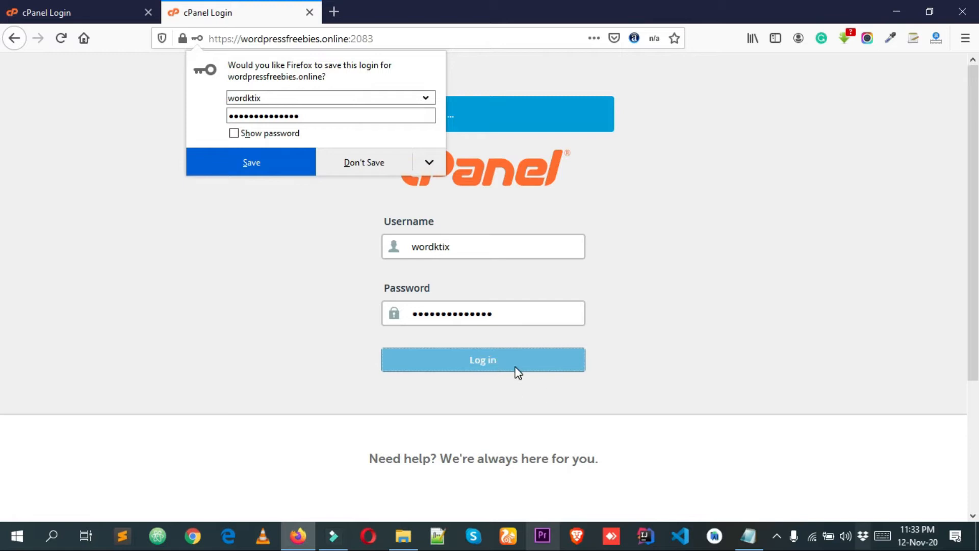
Decline saving the login, search cPanel functions for 'sof' and open Softaculous Apps Installer
left_click(365, 174)
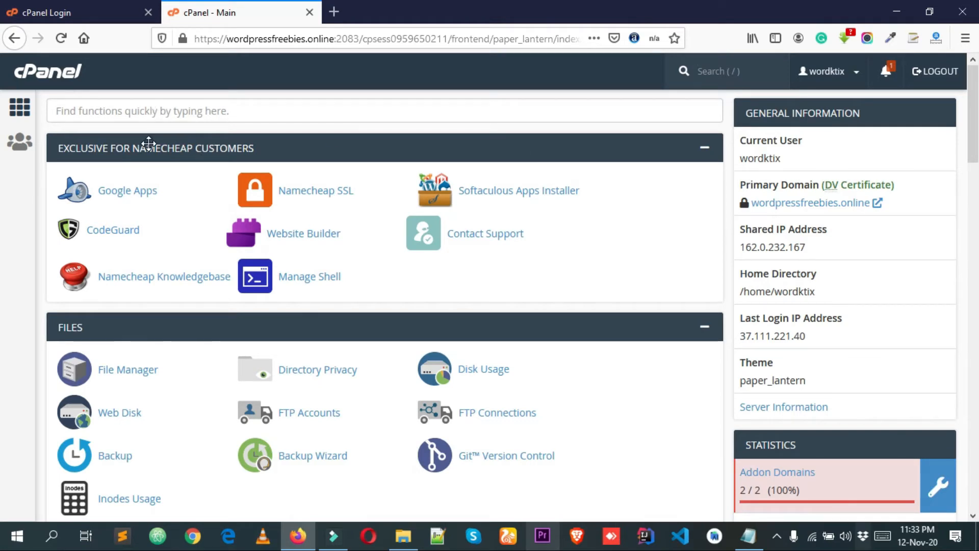
left_click(79, 109)
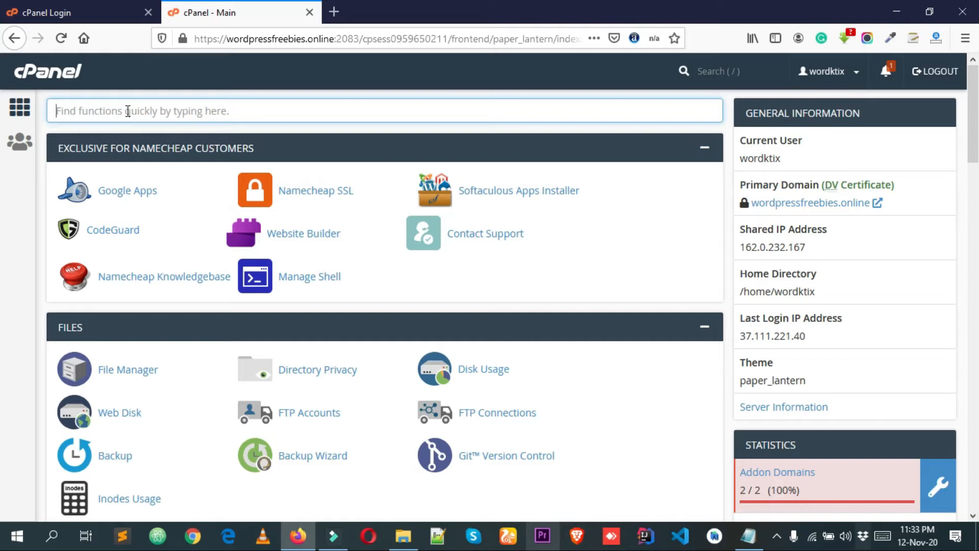
type("sof")
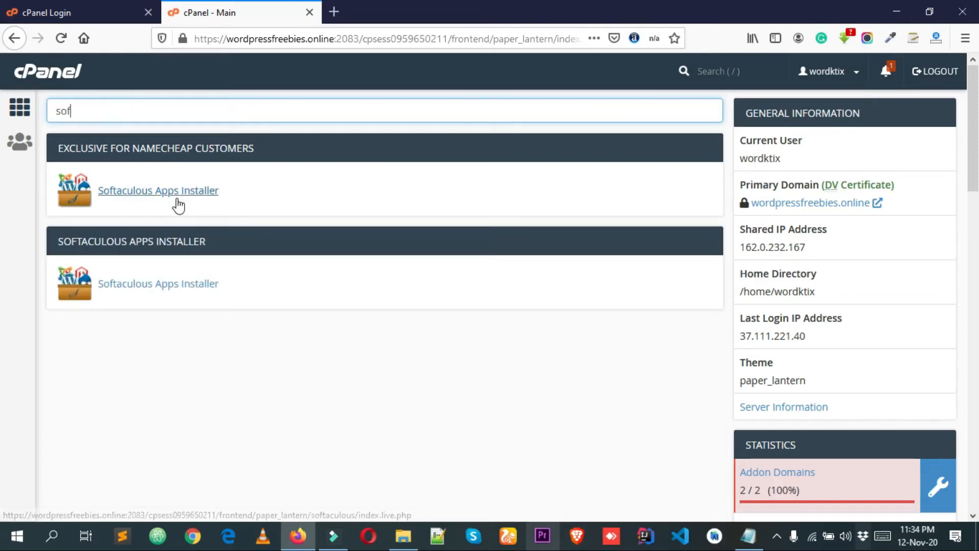
left_click(136, 194)
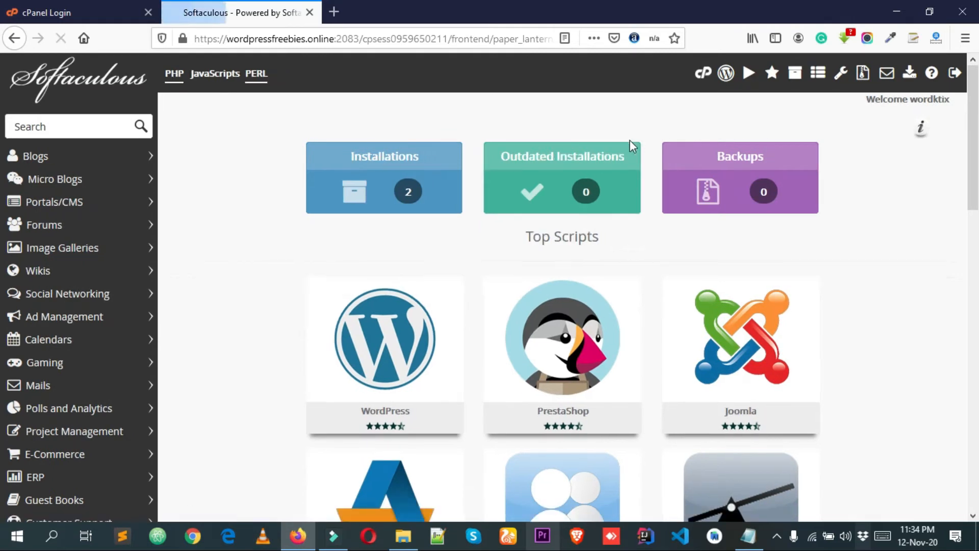
Start the WordPress install from the Top Scripts tile in Softaculous
scroll(371, 276, "down", 3)
scroll(371, 276, "up", 3)
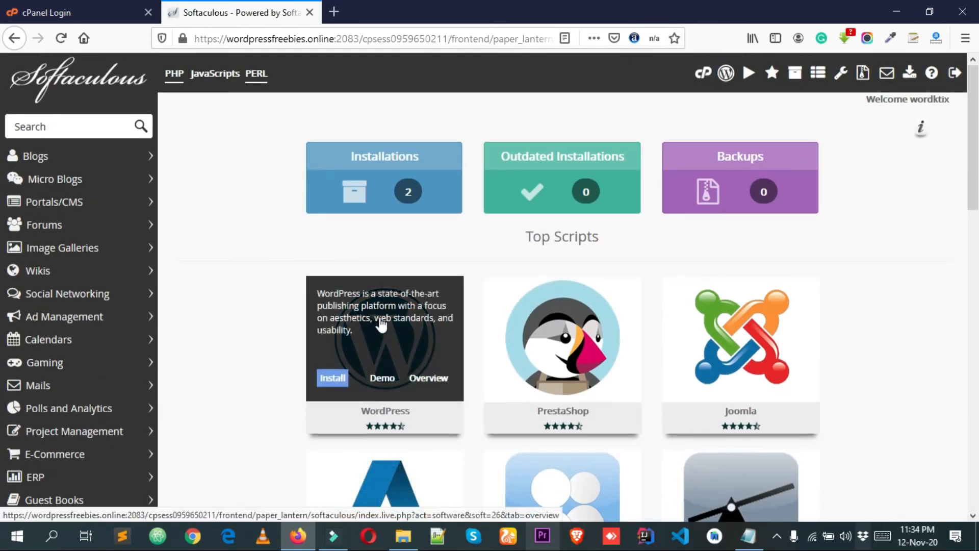
left_click(332, 380)
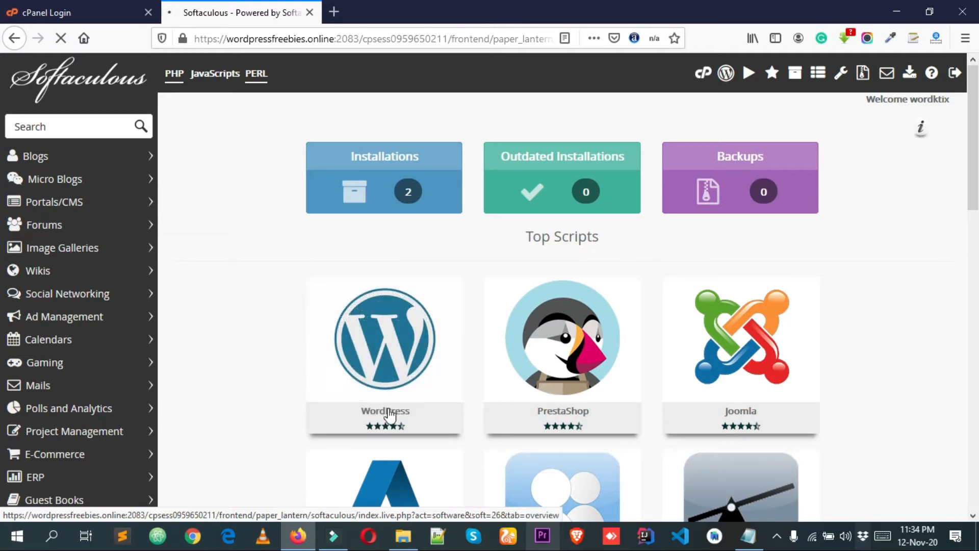
key("alt")
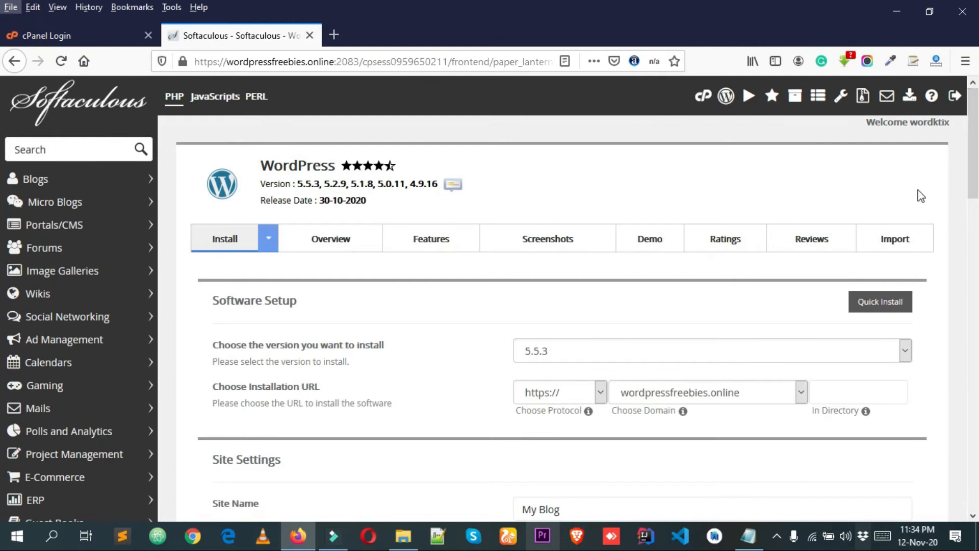
Keep WordPress version 5.5.3 in the Software Setup version dropdown
key("alt")
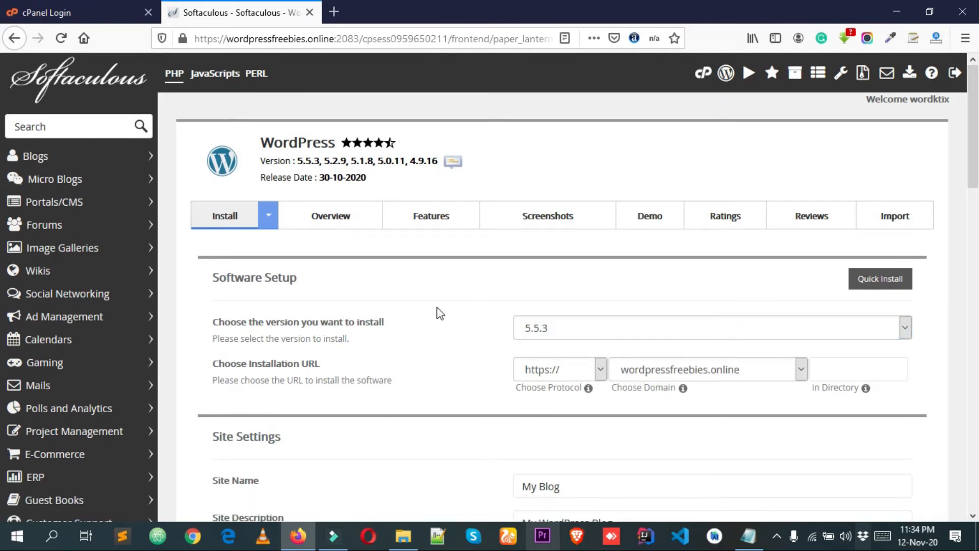
left_click_drag(978, 140, 978, 151)
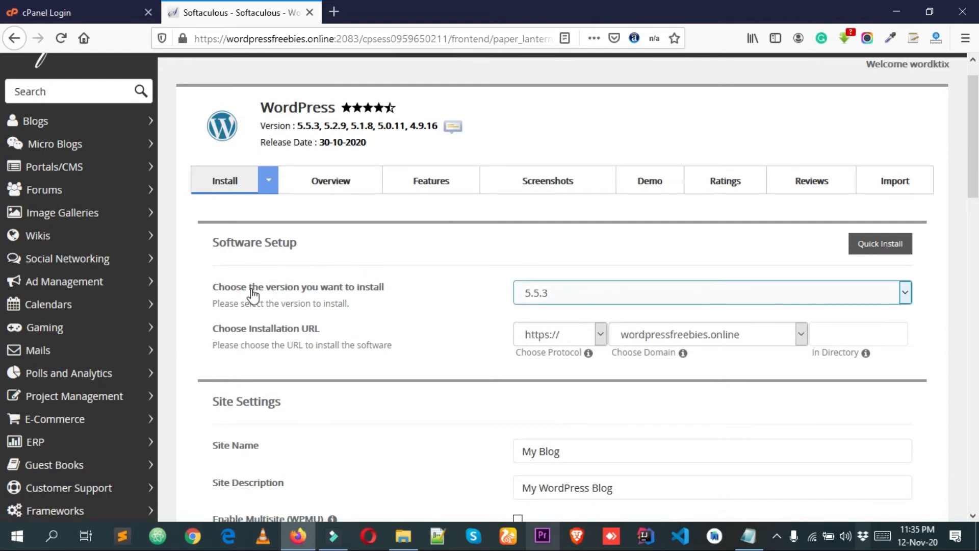
left_click(545, 297)
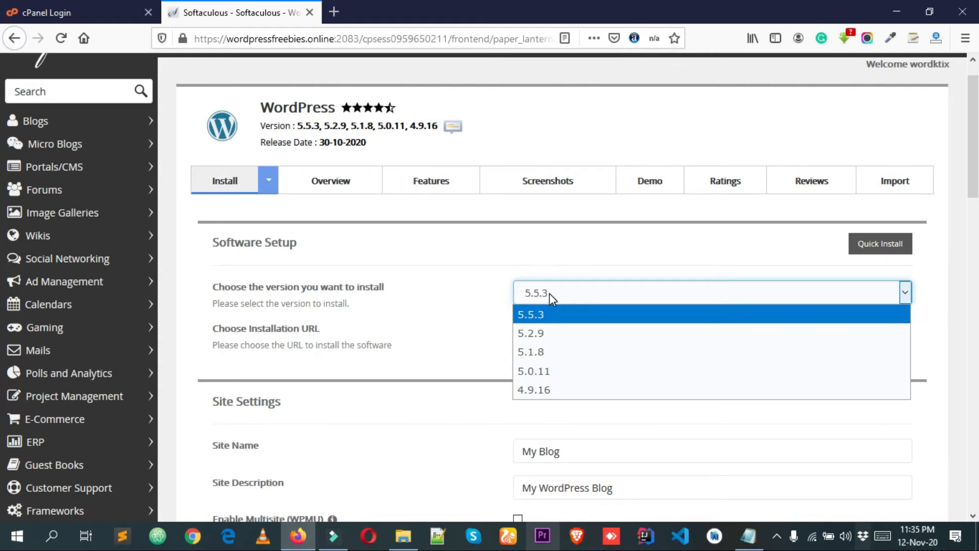
left_click(549, 293)
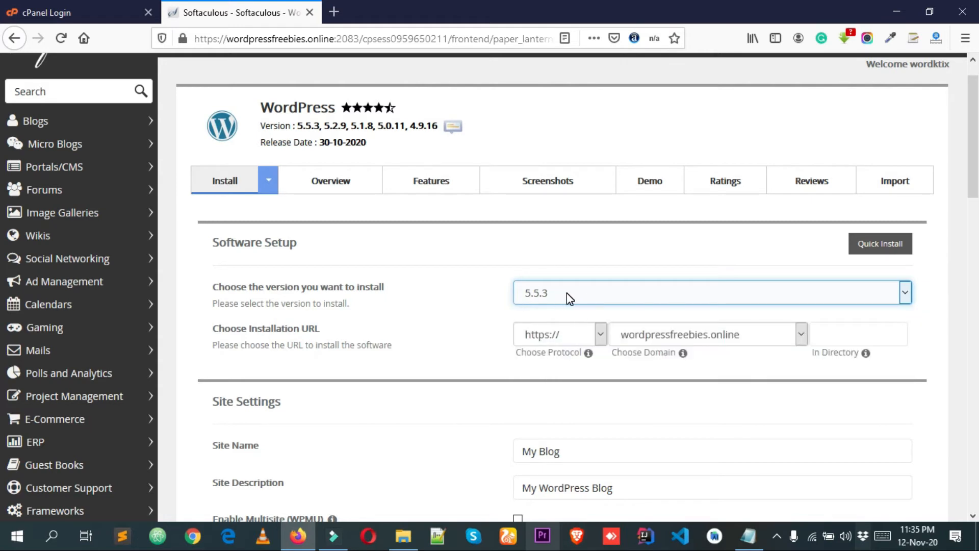
left_click(570, 298)
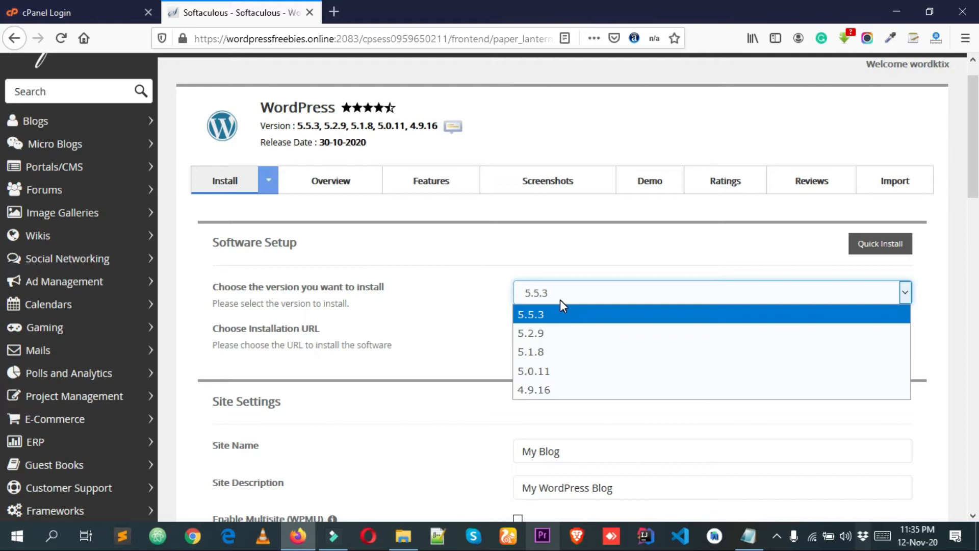
left_click(560, 299)
scroll(570, 319, "down", 2)
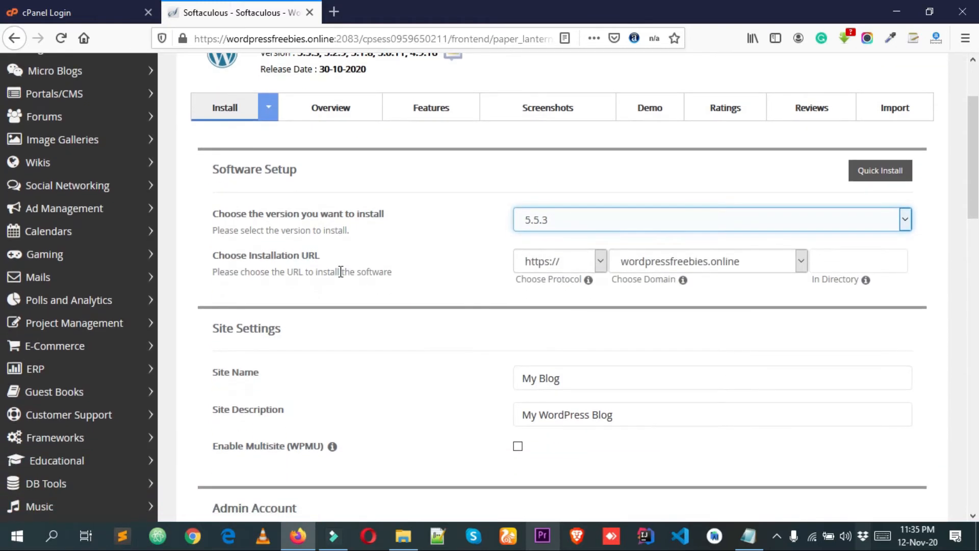
left_click(556, 270)
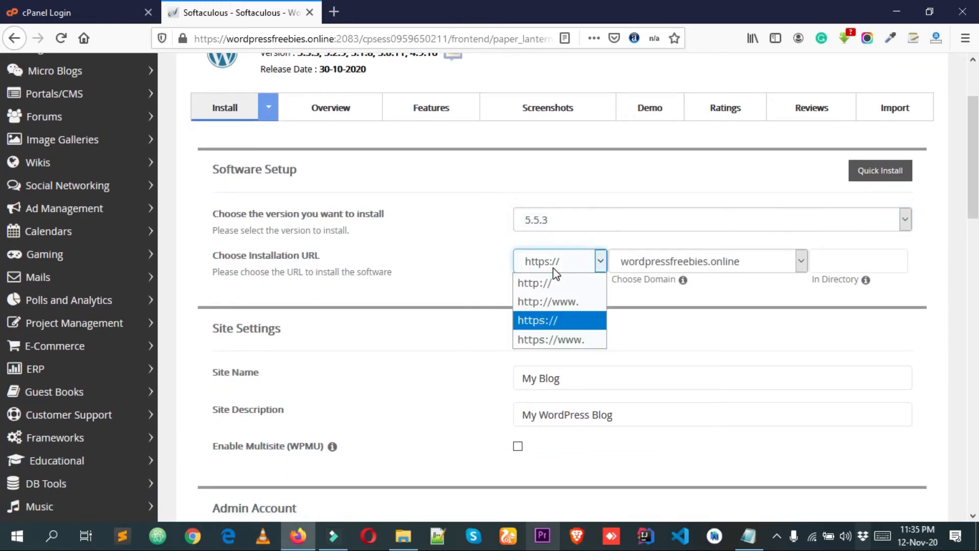
left_click(549, 322)
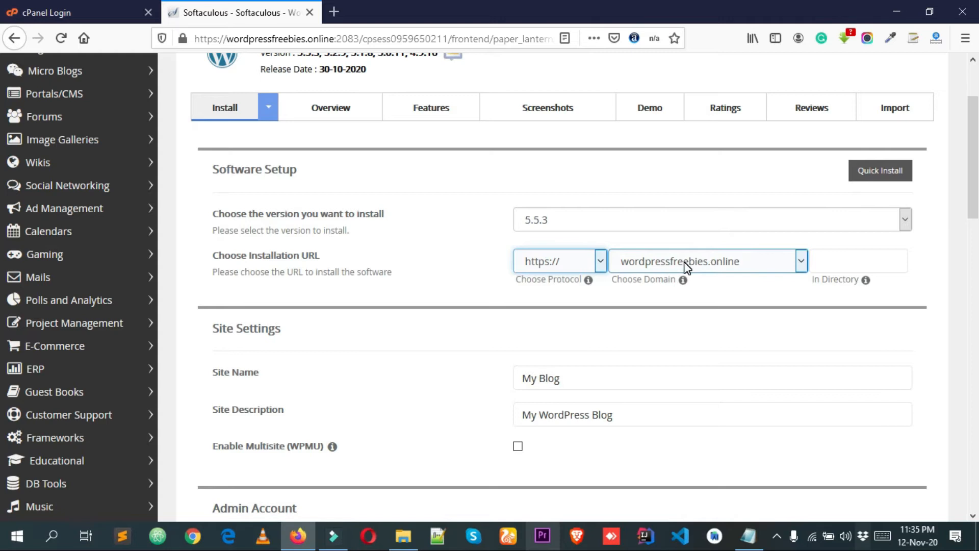
left_click(688, 263)
left_click(688, 263)
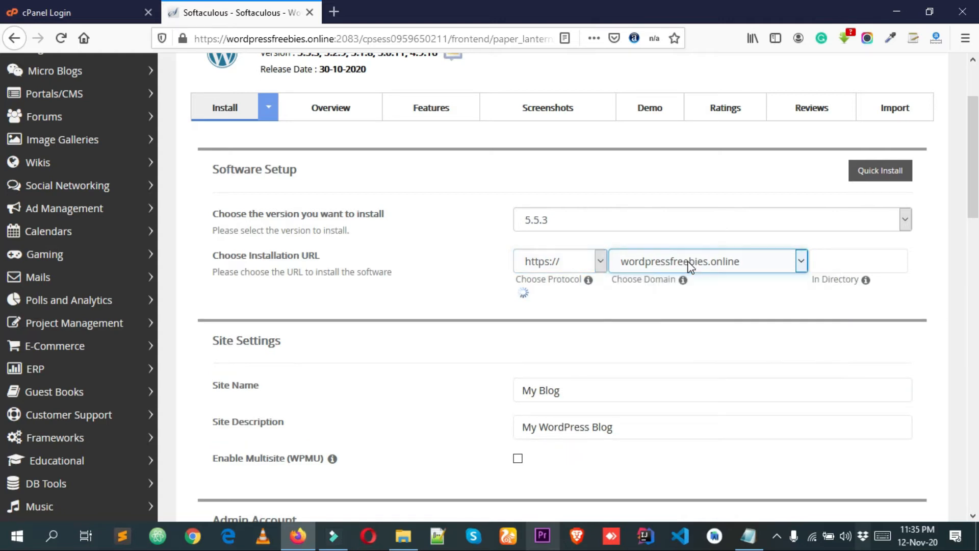
left_click(730, 261)
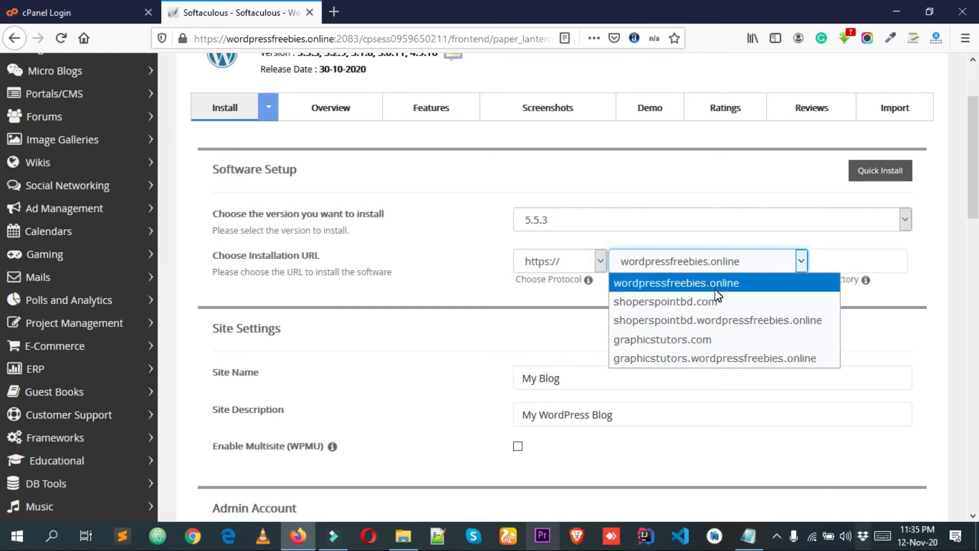
left_click(717, 288)
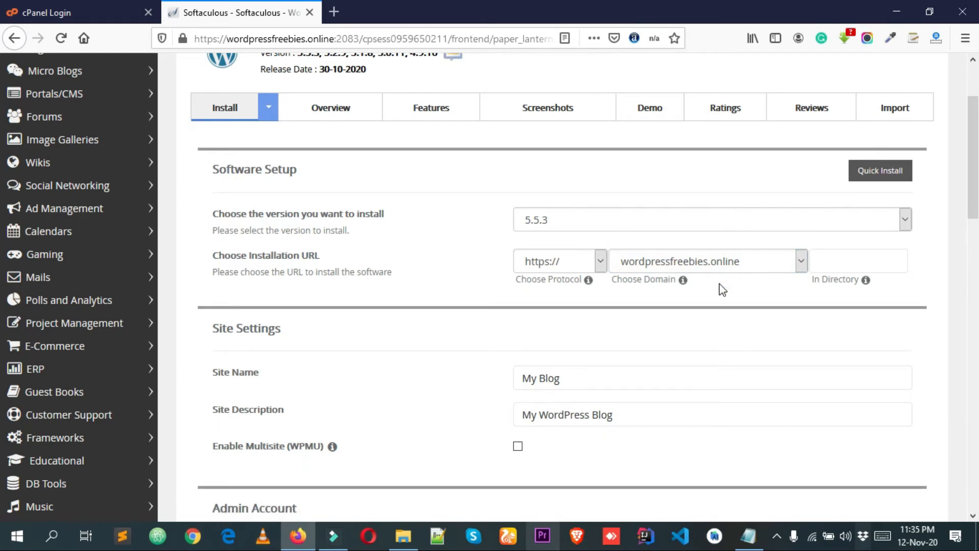
scroll(723, 290, "down", 3)
scroll(717, 286, "down", 3)
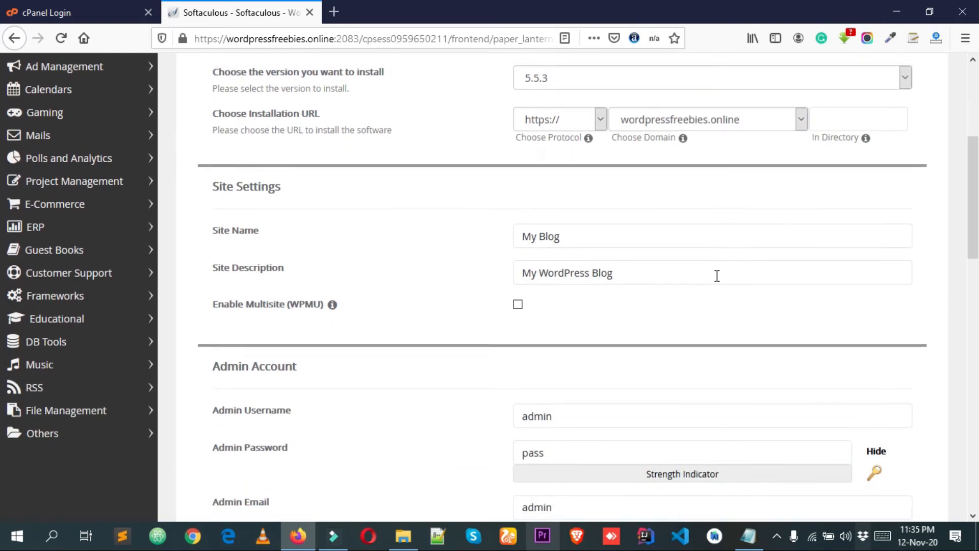
left_click(614, 233)
left_click_drag(614, 233, 431, 233)
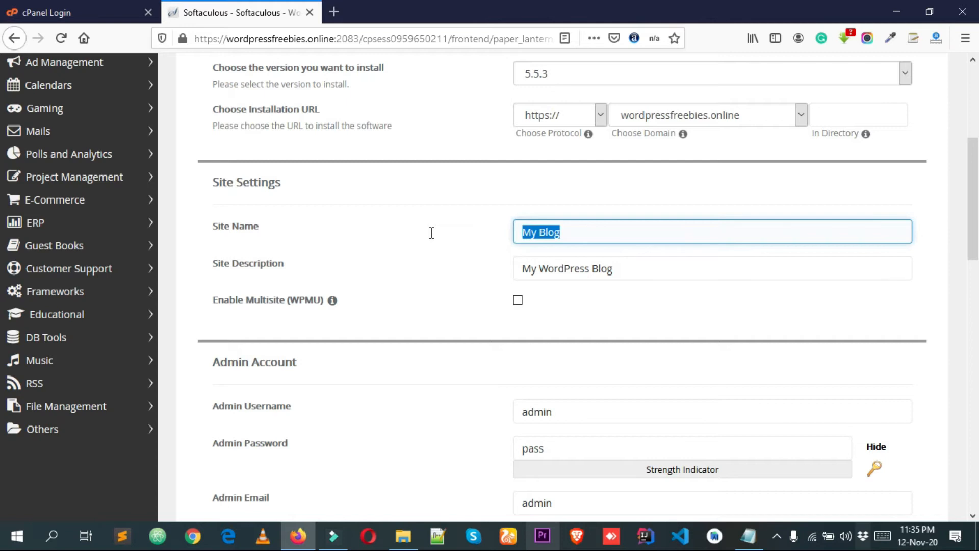
left_click_drag(696, 270, 437, 276)
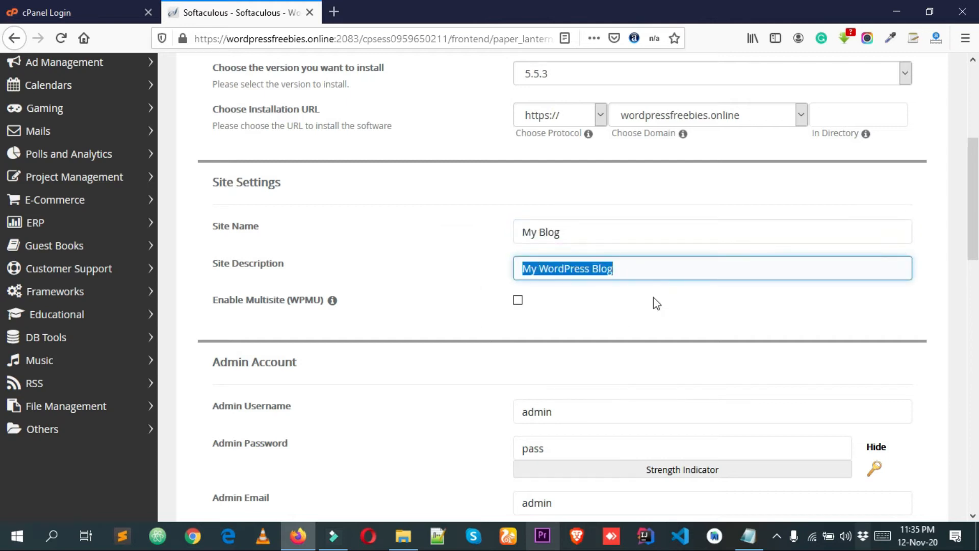
scroll(558, 271, "down", 3)
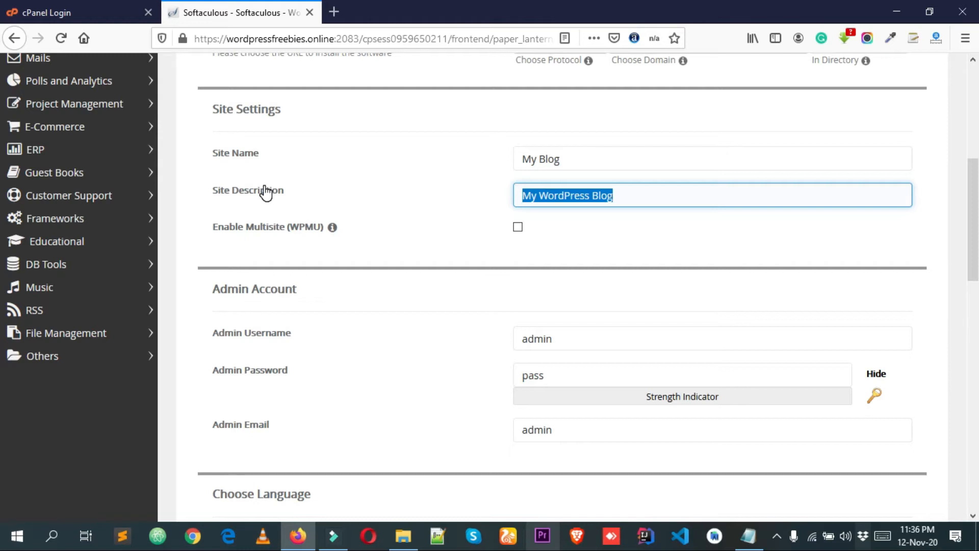
Replace the default 'admin' username with a custom admin username
scroll(271, 196, "down", 2)
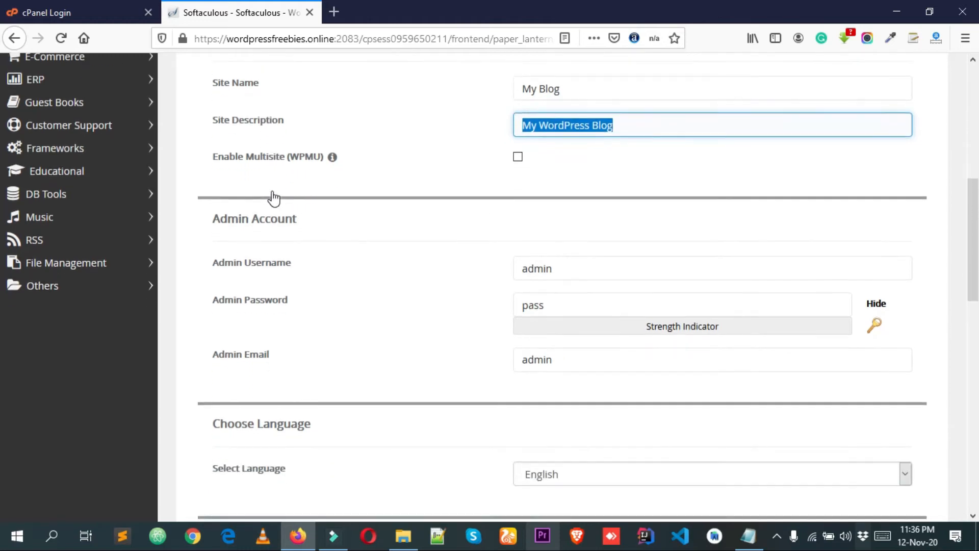
scroll(276, 229, "down", 2)
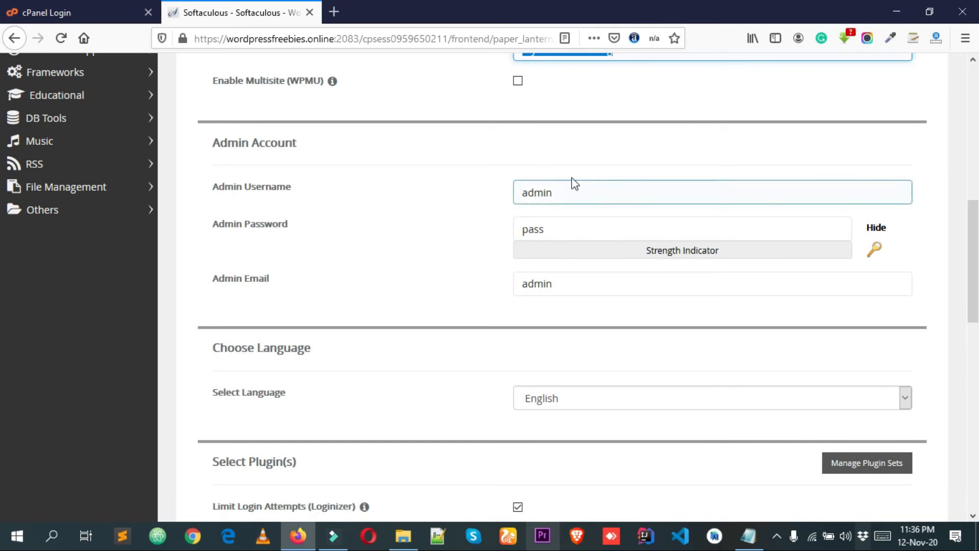
left_click(529, 221)
double_click(529, 221)
double_click(627, 283)
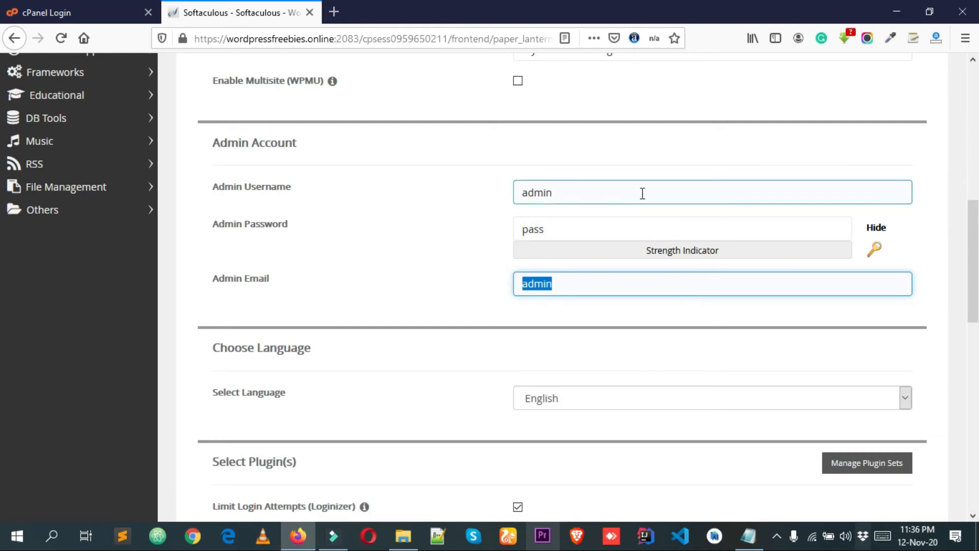
left_click_drag(634, 194, 426, 197)
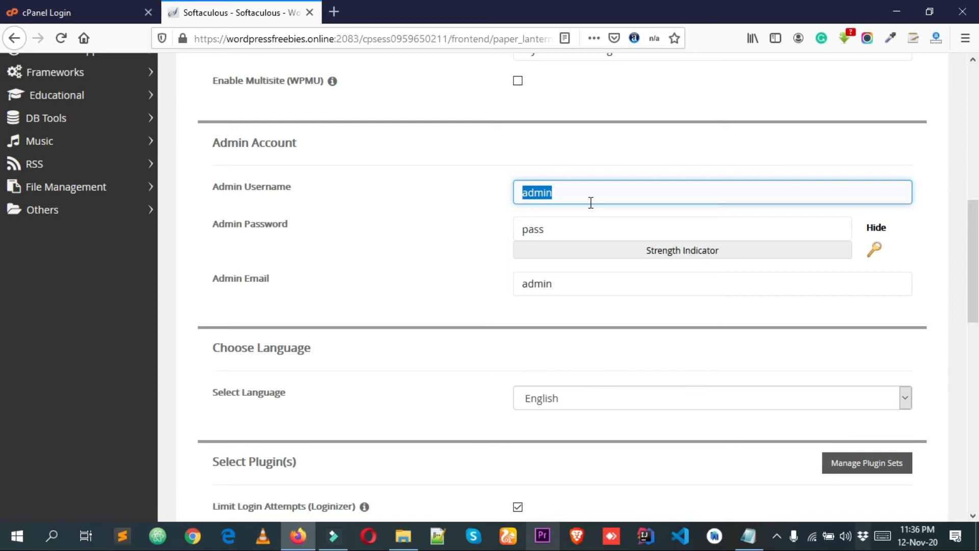
type("jgyuihhsssss")
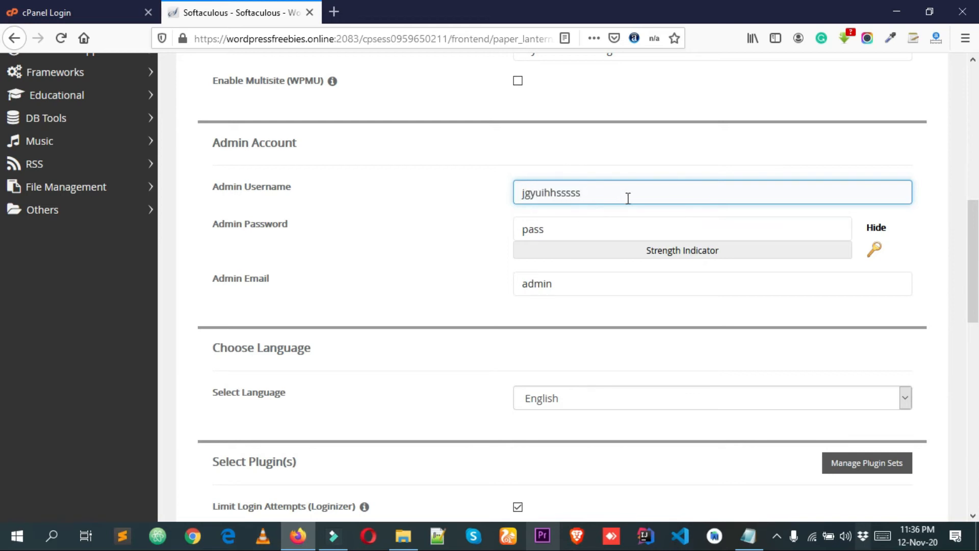
key("ctrl+a")
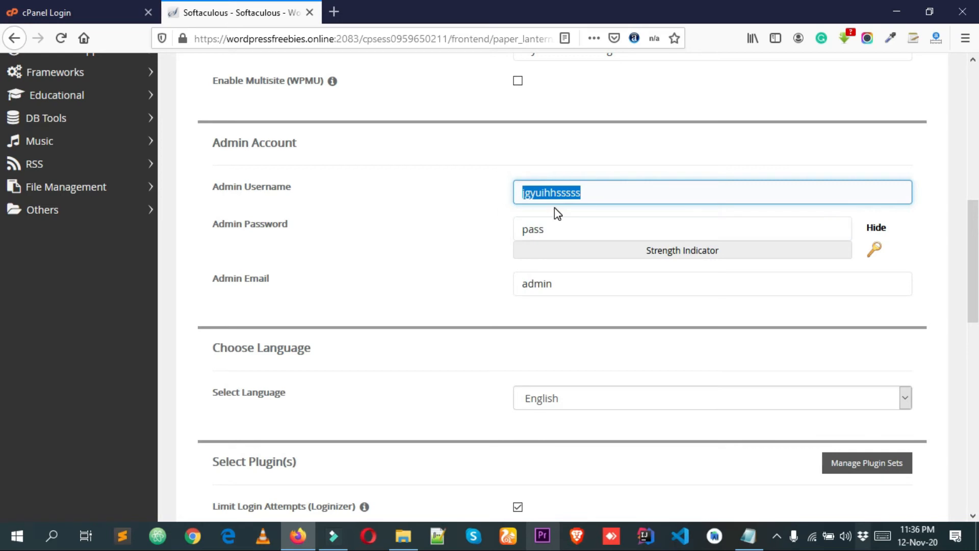
double_click(538, 228)
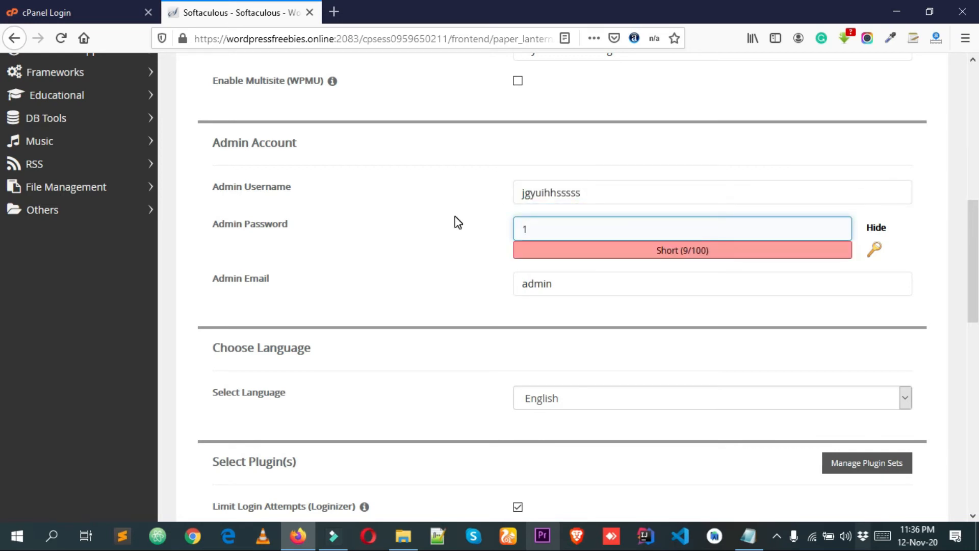
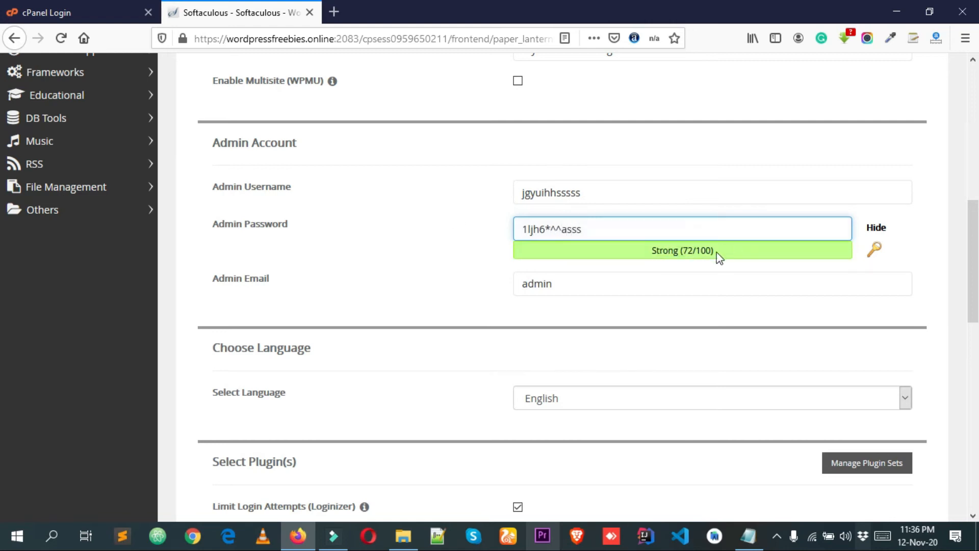
Generate a random admin password rated Strong (85/100) with the key icon
left_click(597, 252)
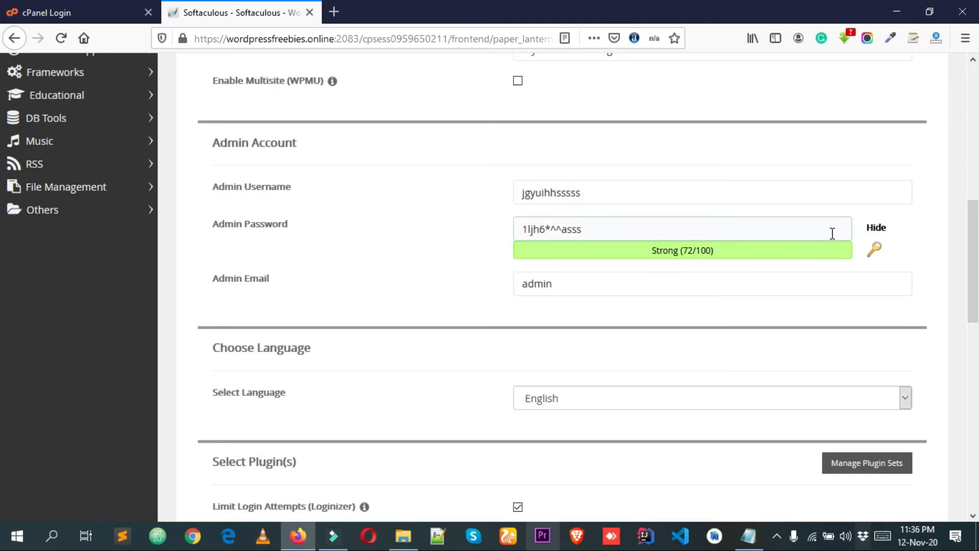
left_click(877, 255)
left_click(878, 255)
left_click(878, 255)
left_click(878, 254)
left_click(877, 253)
left_click(877, 253)
left_click(877, 254)
left_click(877, 254)
left_click(877, 253)
left_click(877, 254)
left_click_drag(736, 231, 406, 237)
left_click(407, 236)
left_click_drag(704, 230, 406, 231)
left_click(407, 230)
left_click(625, 226)
Fill Admin Email with the user's saved e-mail address from the autocomplete suggestion
left_click(591, 195)
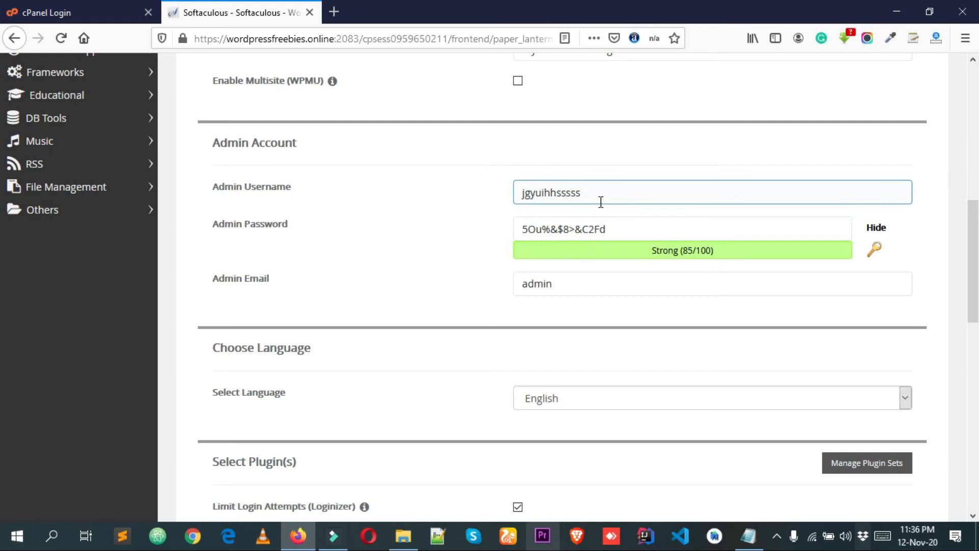
left_click(573, 236)
scroll(587, 225, "down", 2)
left_click(600, 208)
key("ctrl+a")
type("aa")
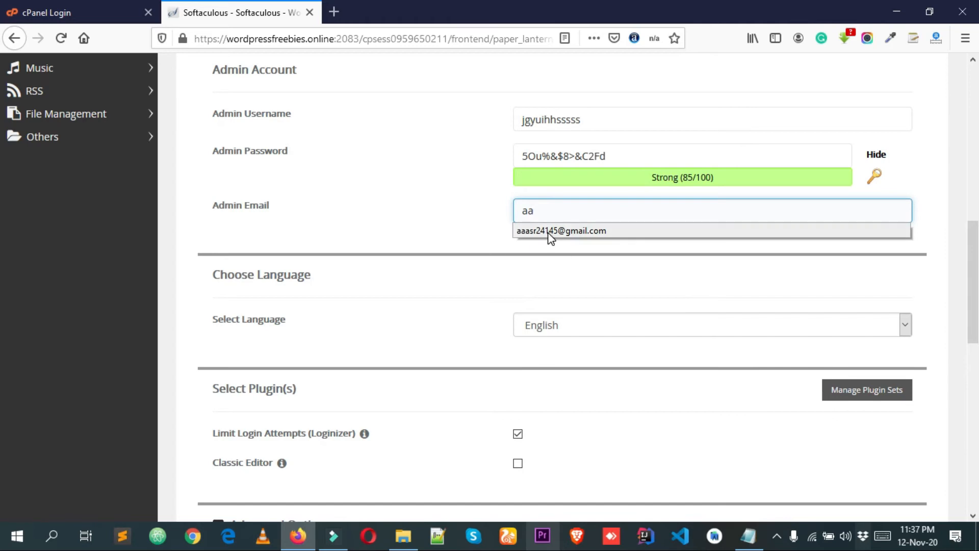
left_click(551, 232)
left_click(440, 204)
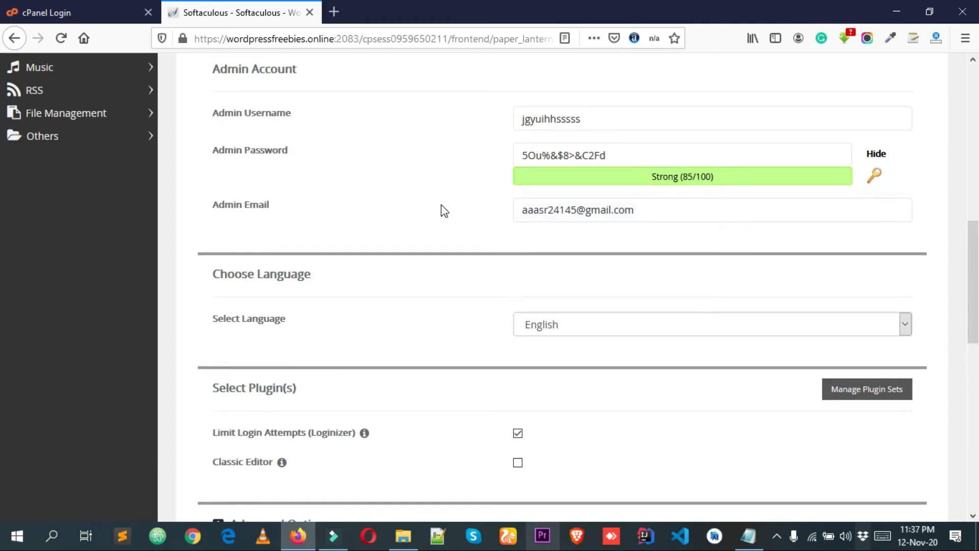
scroll(574, 246, "down", 4)
scroll(575, 246, "down", 10)
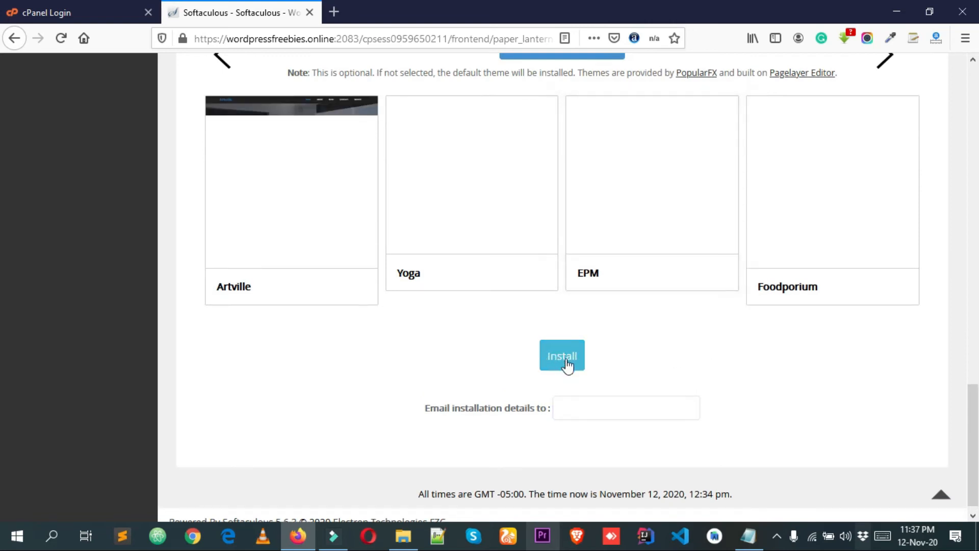
Run the WordPress installation from the Install button at the bottom of the form
left_click(573, 363)
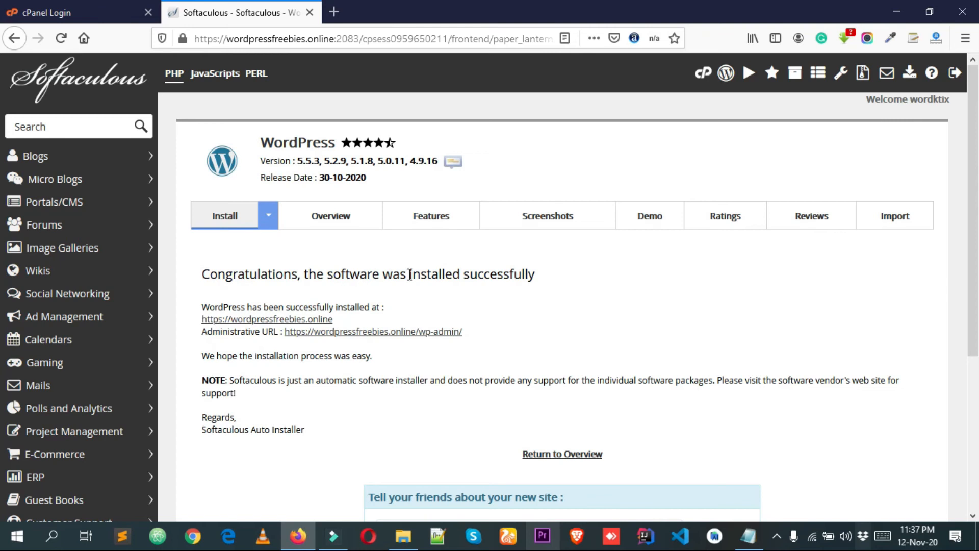
scroll(409, 275, "down", 3)
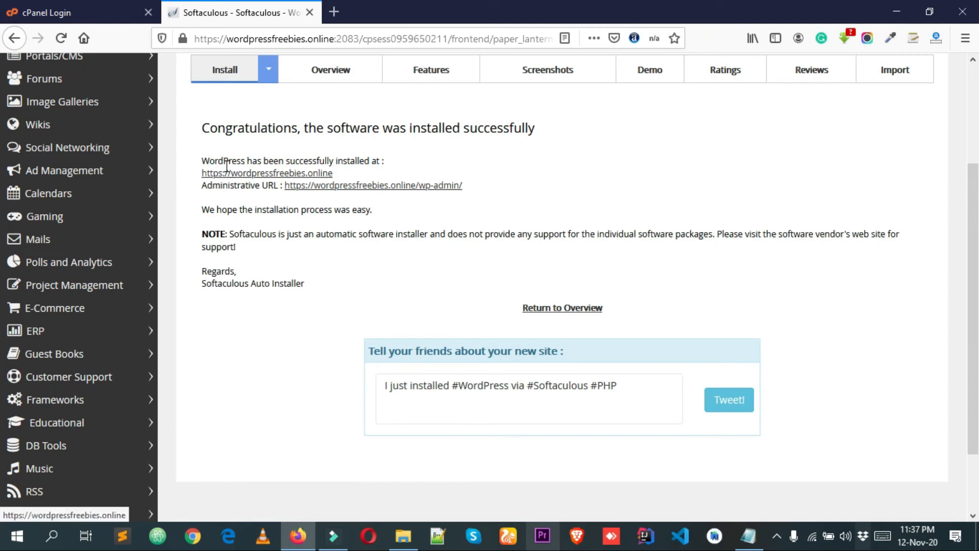
key("alt")
key("alt")
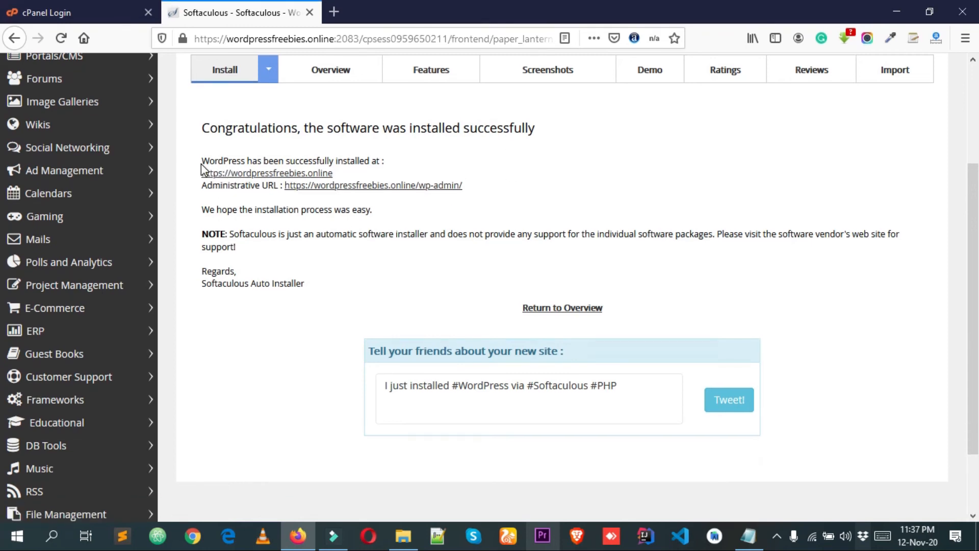
right_click(244, 175)
left_click(285, 185)
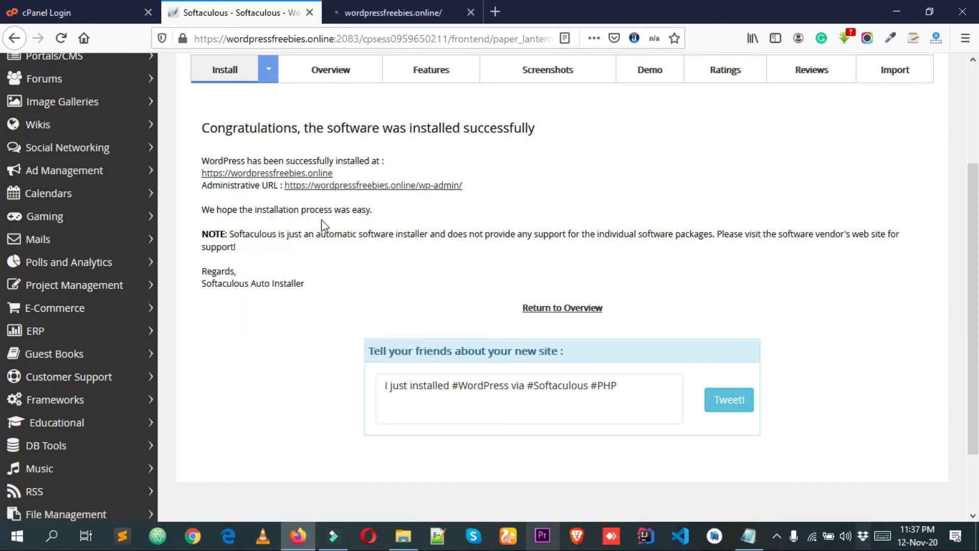
left_click(396, 9)
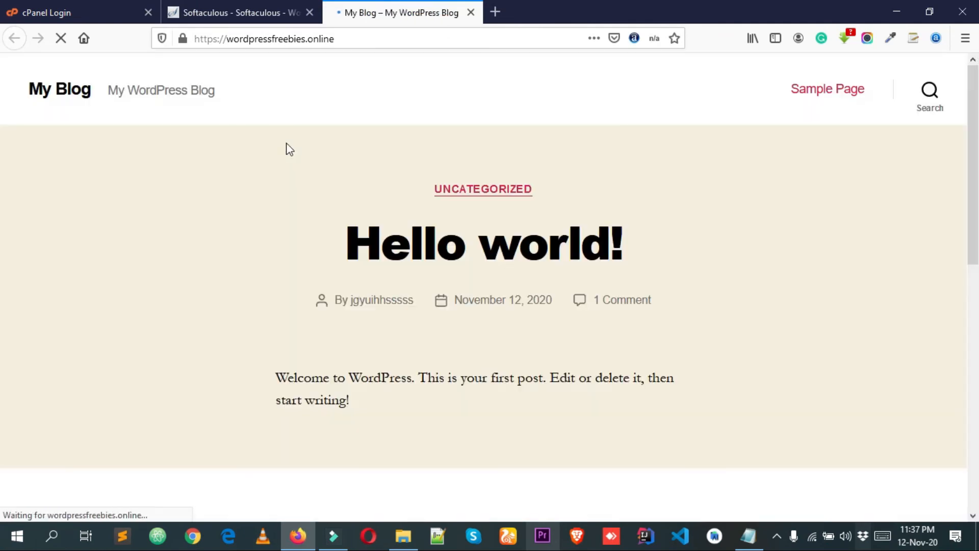
scroll(326, 227, "down", 8)
scroll(326, 227, "up", 5)
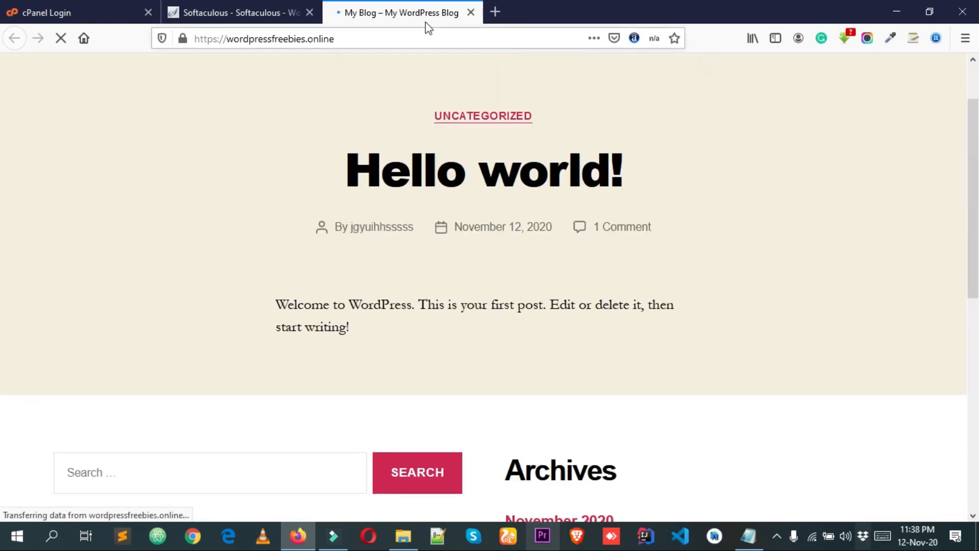
scroll(416, 160, "up", 2)
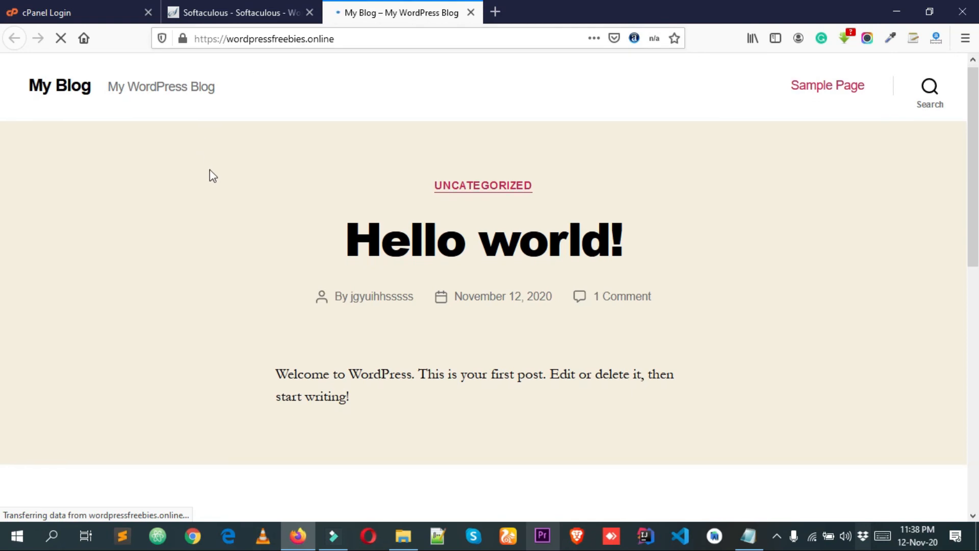
scroll(3, 306, "down", 10)
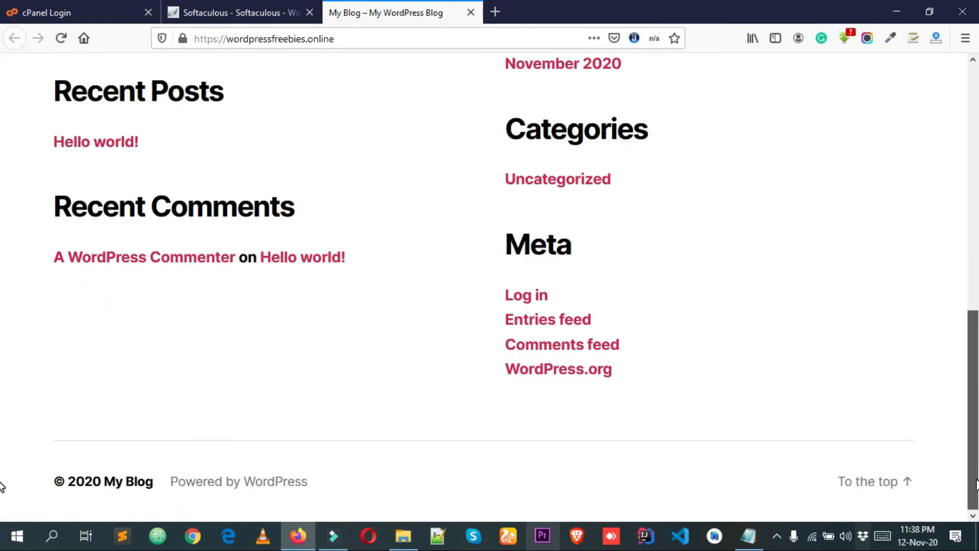
scroll(2, 255, "up", 10)
left_click(239, 12)
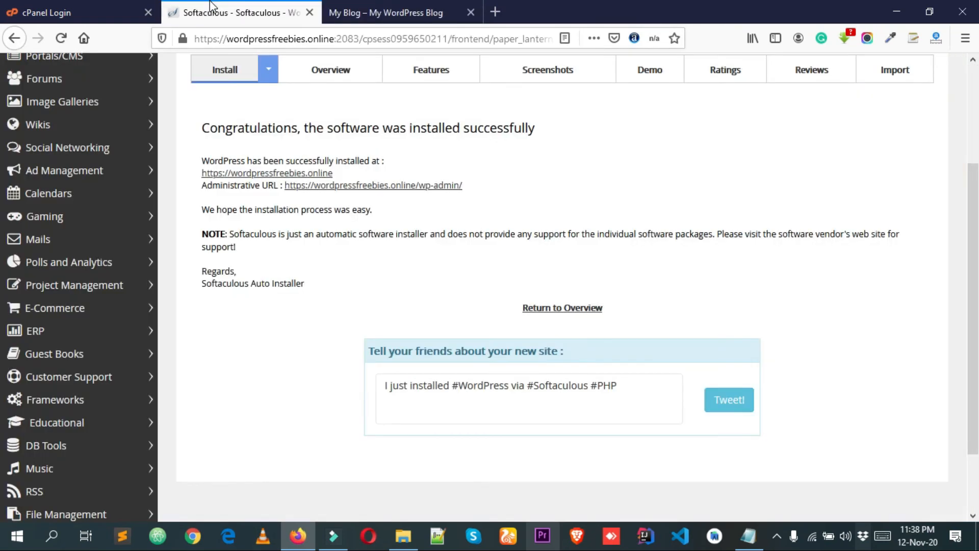
Open the /wp-admin/ Administrative URL in a new tab and view the My Blog Dashboard
right_click(344, 192)
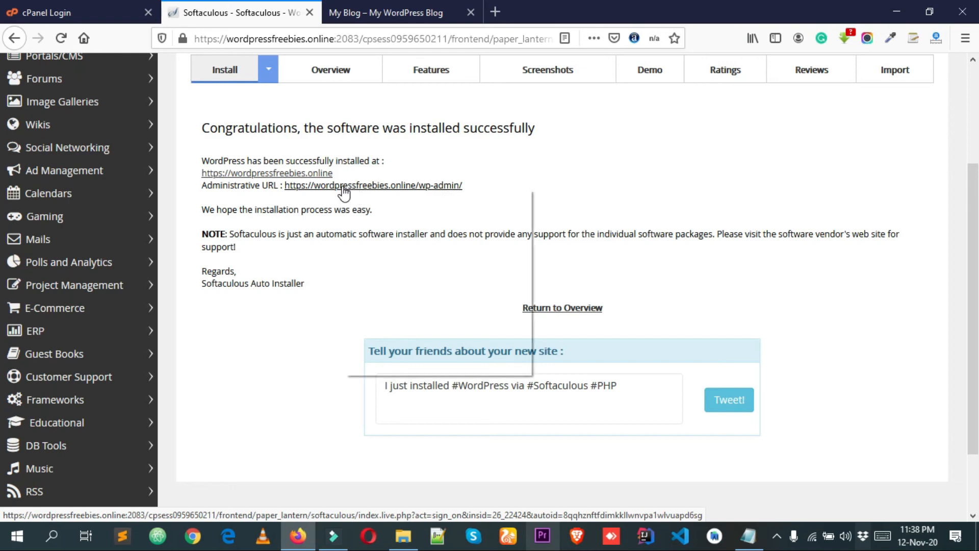
left_click(362, 195)
left_click(414, 6)
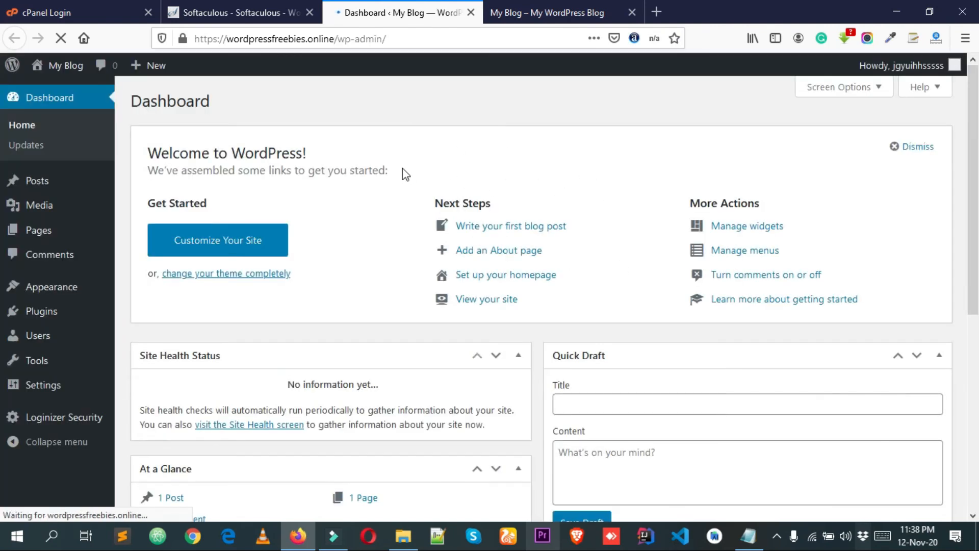
scroll(424, 265, "down", 5)
scroll(443, 266, "up", 5)
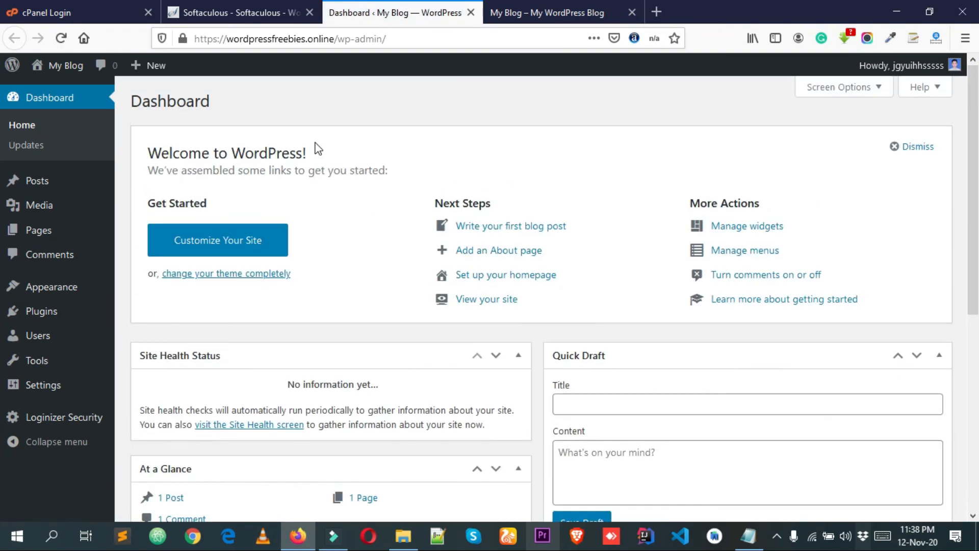
scroll(847, 134, "down", 7)
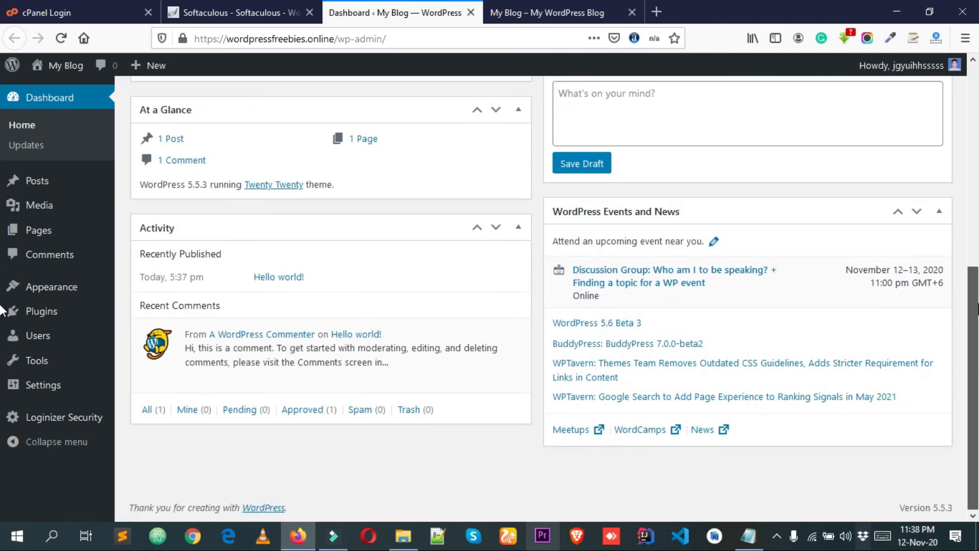
scroll(1, 334, "up", 7)
scroll(496, 225, "down", 1)
scroll(457, 206, "up", 1)
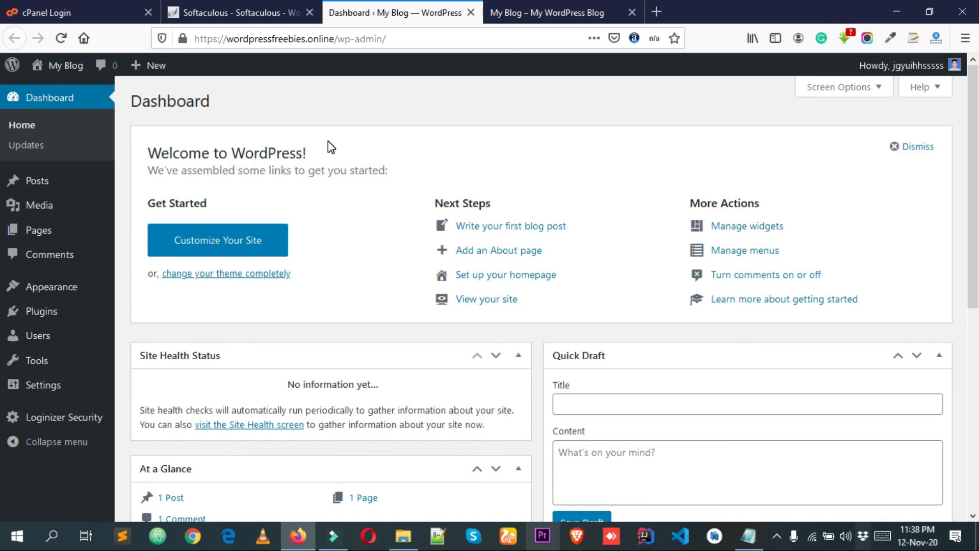
key("alt")
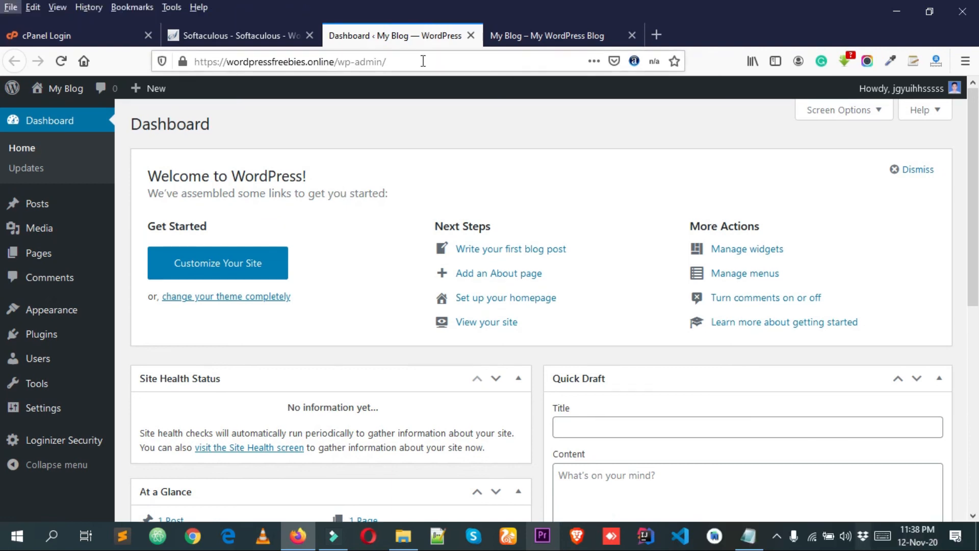
key("alt")
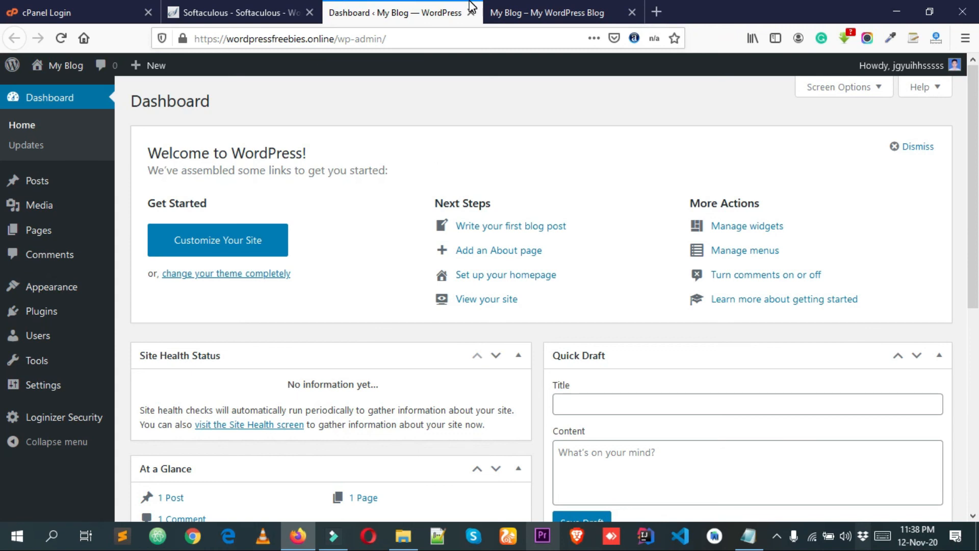
key("alt")
key("alt")
key("alt")
key("alt")
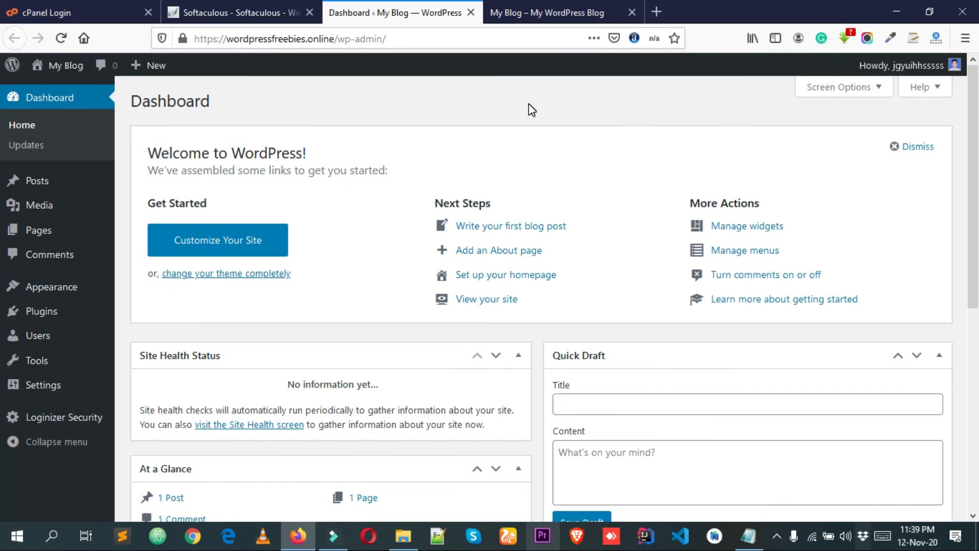